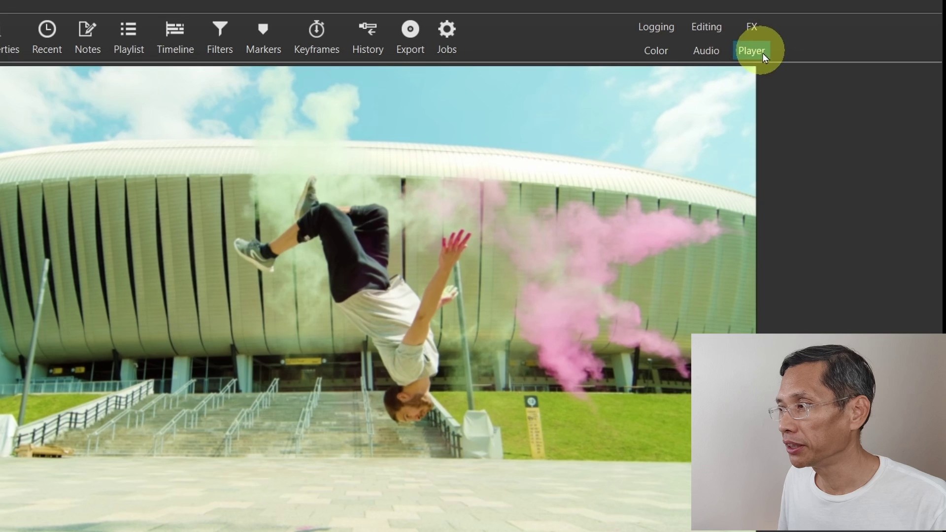
Toggle between the editing and player layouts, then play and pause the Athlete clip.
{"action": "left_click", "coordinate": [713, 33]}
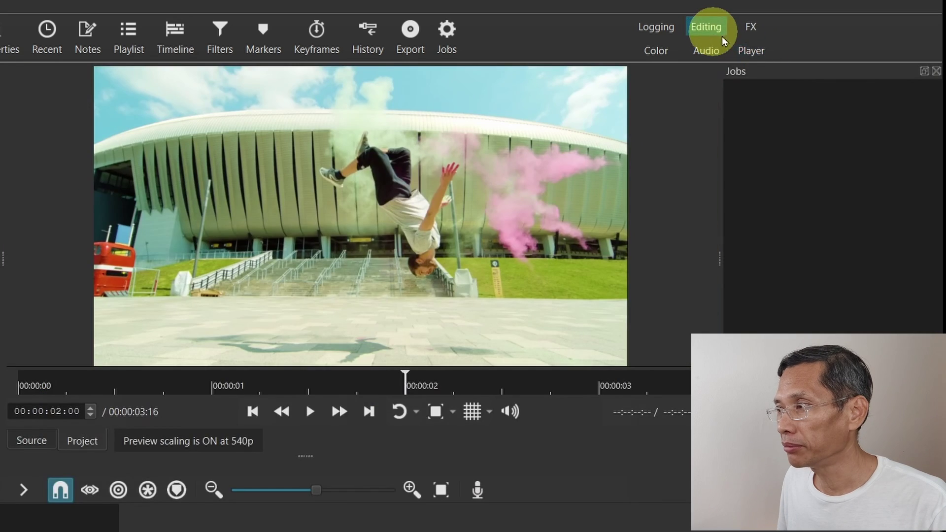
{"action": "left_click", "coordinate": [750, 51]}
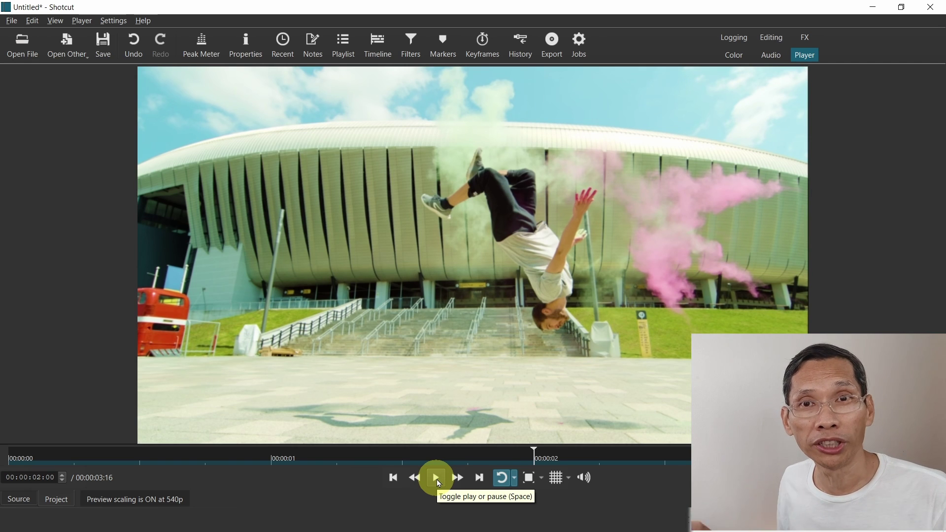
{"action": "left_click", "coordinate": [437, 480]}
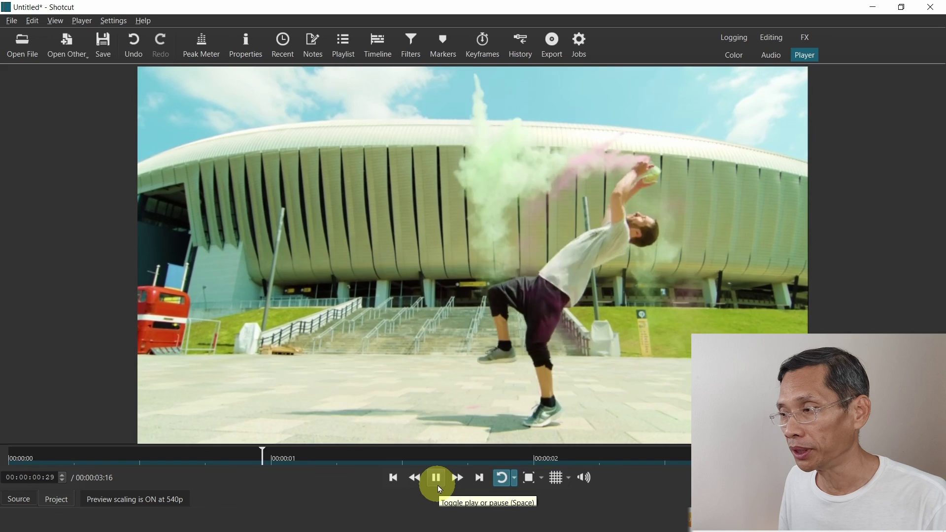
{"action": "left_click", "coordinate": [440, 488]}
Set playback to Loop Around Cursor at 00:00:02:00, toggling Loop off and back on.
{"action": "left_click", "coordinate": [532, 456]}
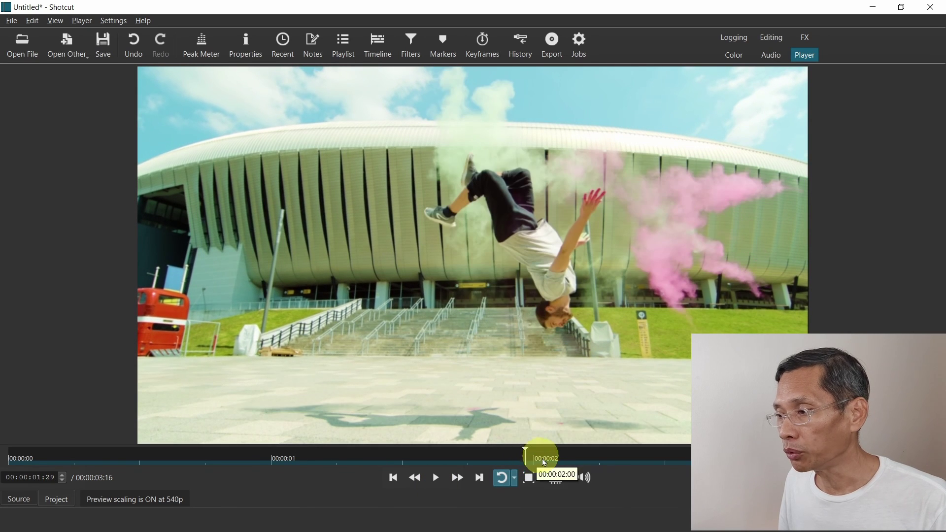
{"action": "left_click", "coordinate": [541, 454]}
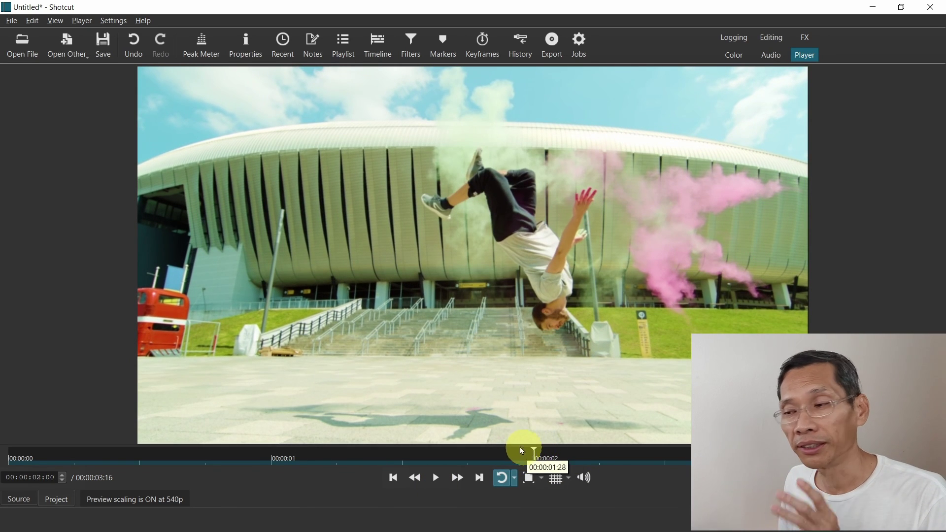
{"action": "left_click", "coordinate": [515, 479]}
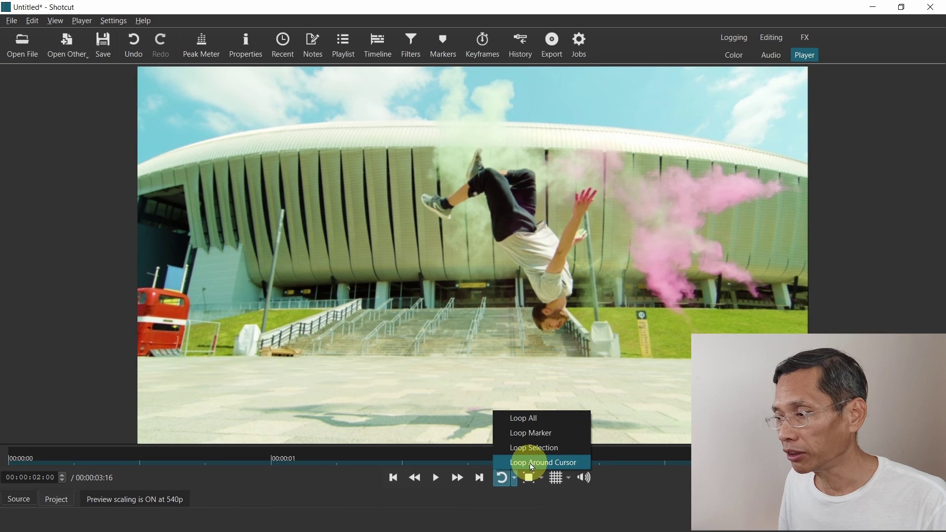
{"action": "left_click", "coordinate": [530, 464]}
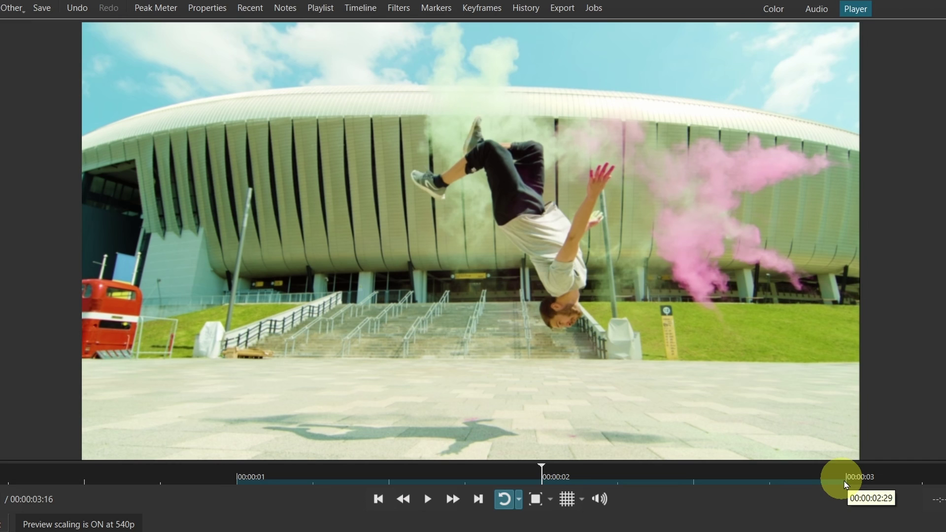
{"action": "left_click", "coordinate": [505, 499]}
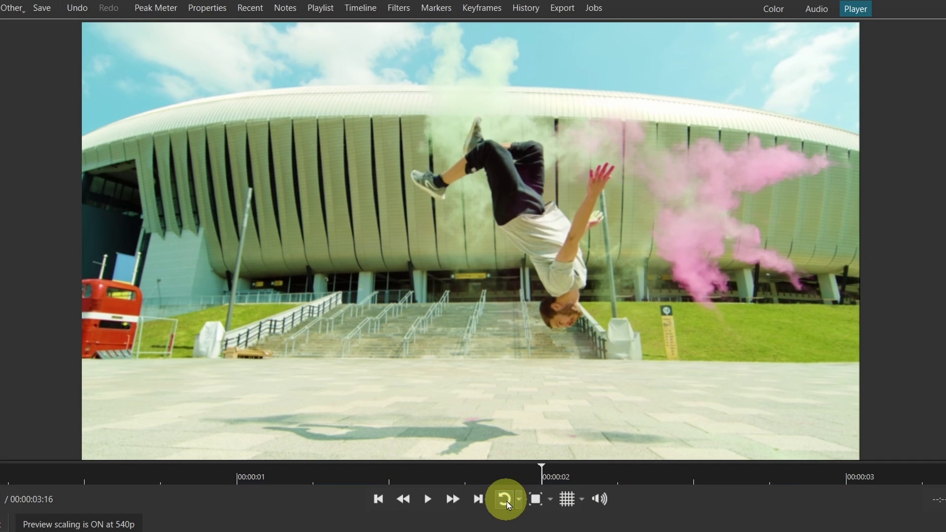
{"action": "left_click", "coordinate": [503, 500]}
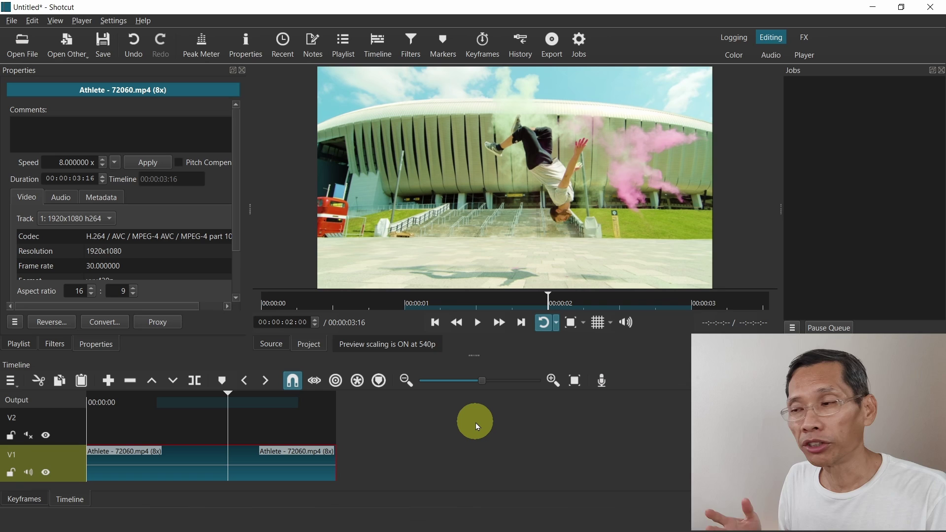
Zoom the timeline and split the Athlete clip at 00:00:00:23 and 00:00:02:02.
{"action": "left_click", "coordinate": [553, 381]}
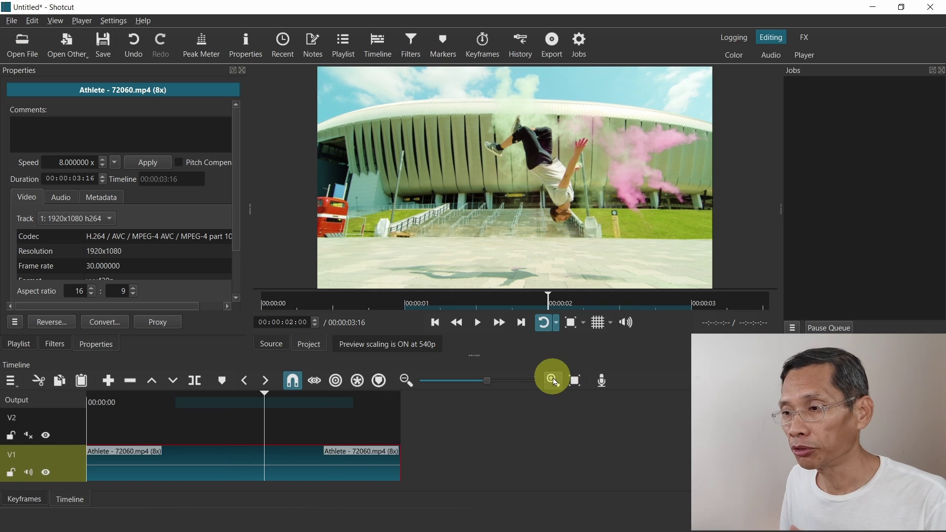
{"action": "left_click", "coordinate": [156, 405]}
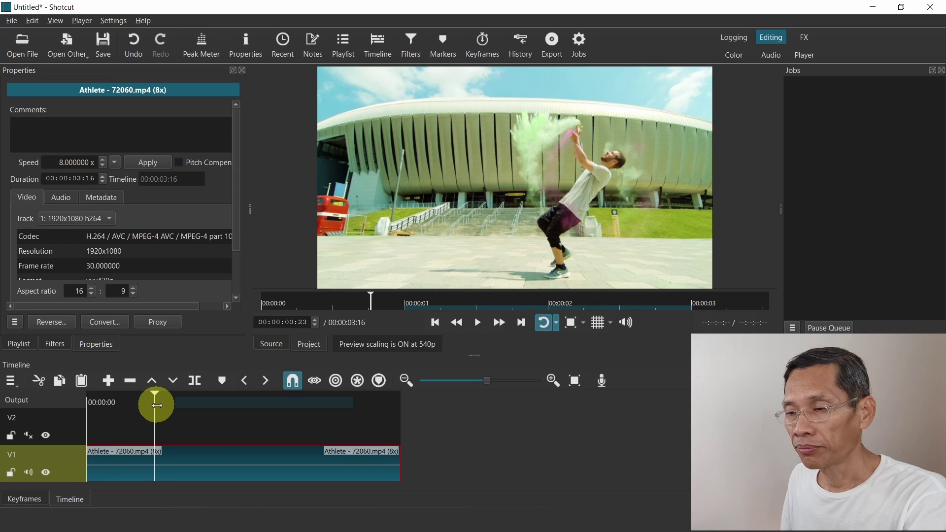
{"action": "key", "text": "s"}
{"action": "left_click", "coordinate": [270, 401]}
{"action": "key", "text": "s"}
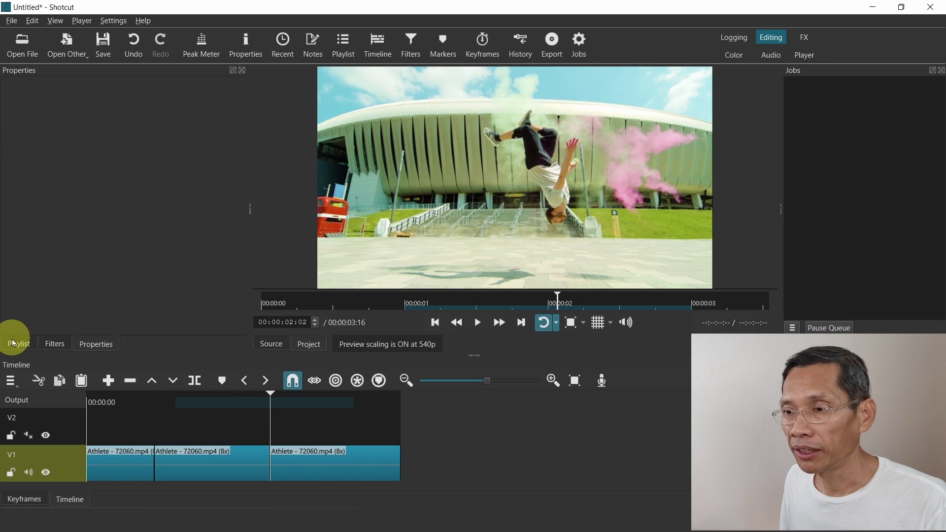
Place 00008.MTS on V2 at the first cut, shorten and nudge it, then select both tracks.
{"action": "left_click", "coordinate": [266, 344]}
{"action": "left_click_drag", "start_coordinate": [491, 154], "coordinate": [306, 419]}
{"action": "left_click_drag", "start_coordinate": [575, 437], "coordinate": [333, 433]}
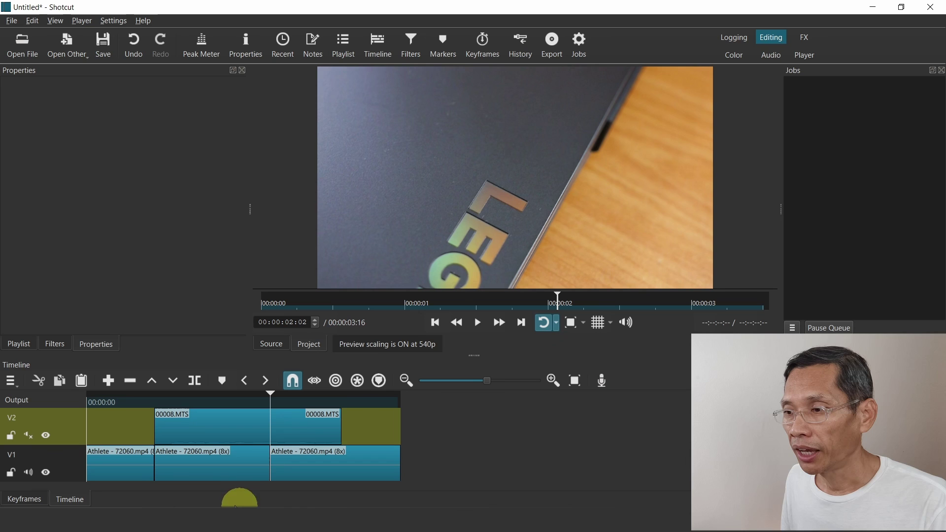
{"action": "left_click", "coordinate": [244, 432]}
{"action": "left_click_drag", "start_coordinate": [244, 431], "coordinate": [274, 437]}
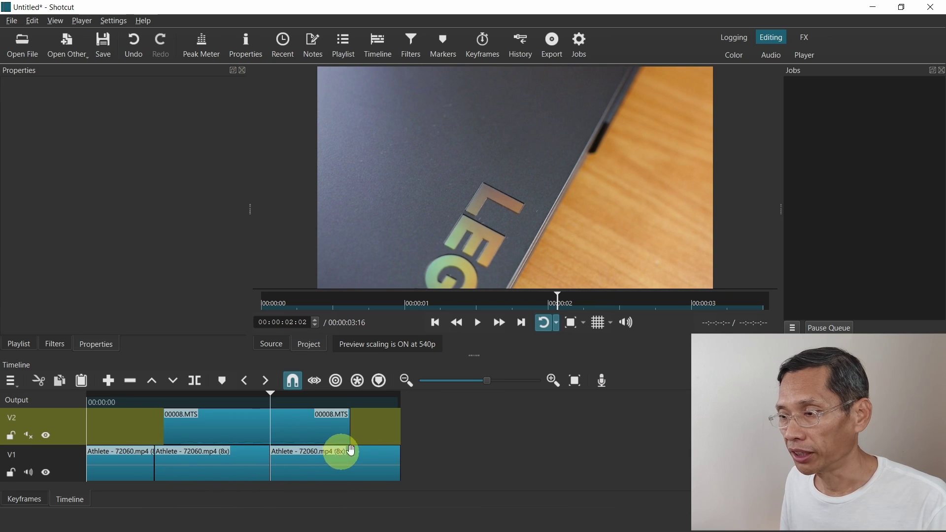
{"action": "left_click_drag", "start_coordinate": [364, 431], "coordinate": [229, 450]}
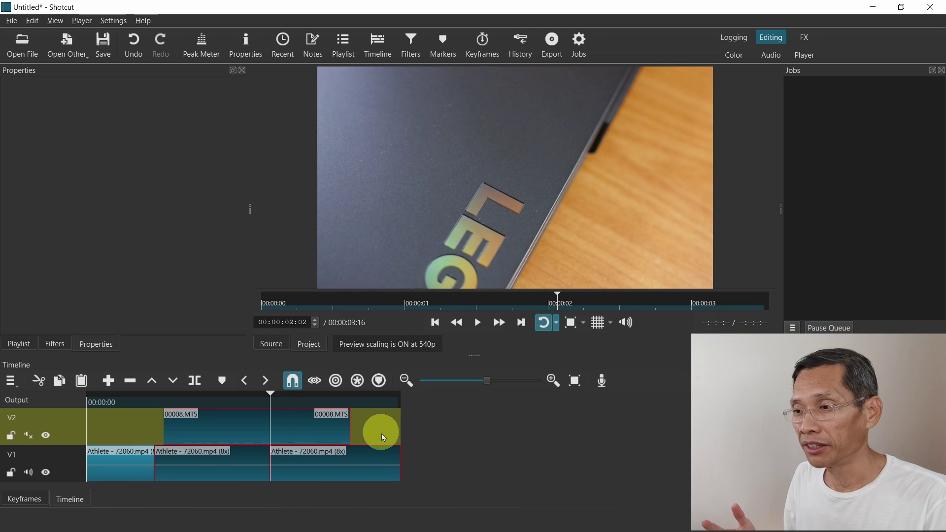
Group the selected V1 and V2 clips and move them later in time.
{"action": "left_click", "coordinate": [10, 385]}
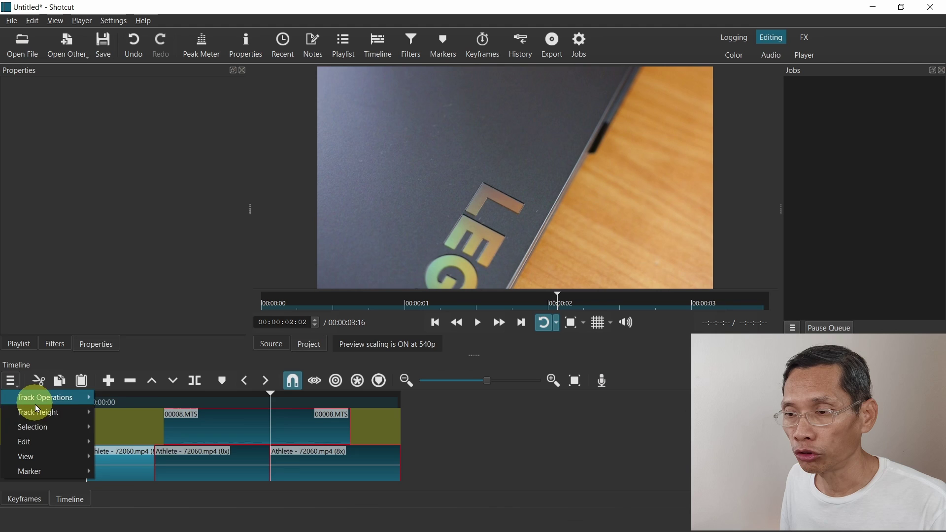
{"action": "mouse_move", "coordinate": [39, 433]}
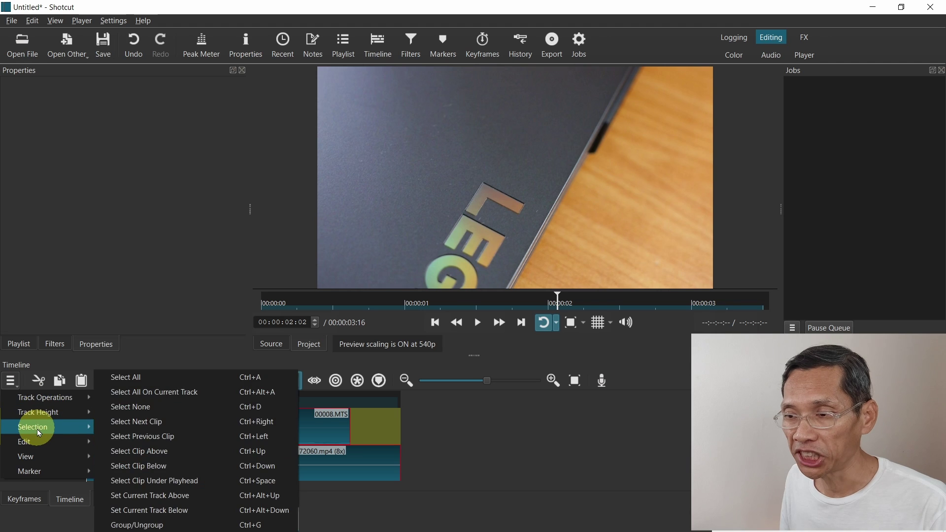
{"action": "left_click", "coordinate": [139, 526]}
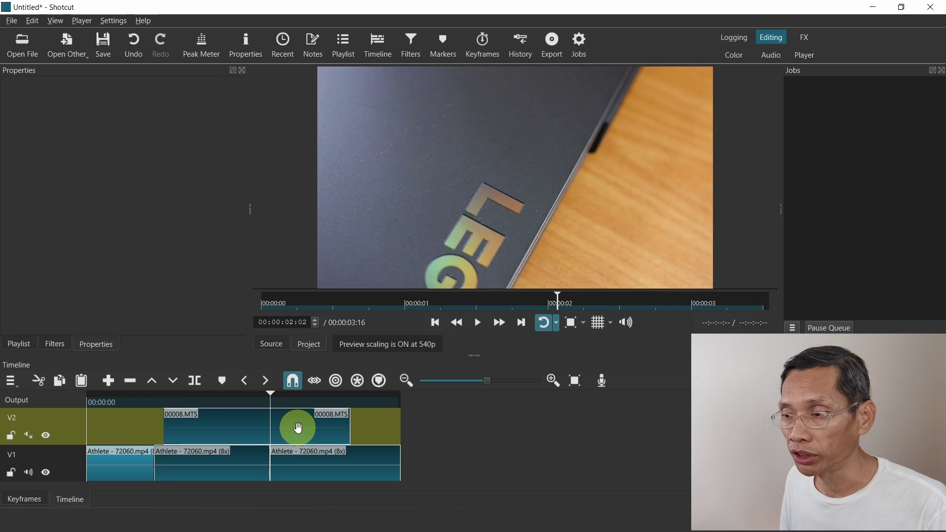
{"action": "left_click", "coordinate": [312, 428]}
{"action": "left_click_drag", "start_coordinate": [312, 428], "coordinate": [363, 427]}
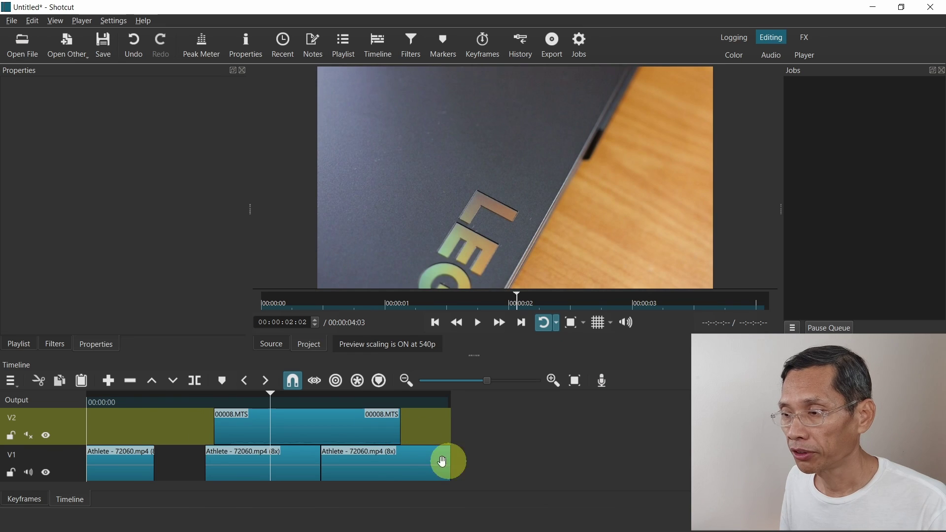
{"action": "left_click", "coordinate": [401, 463]}
{"action": "left_click_drag", "start_coordinate": [388, 471], "coordinate": [459, 448]}
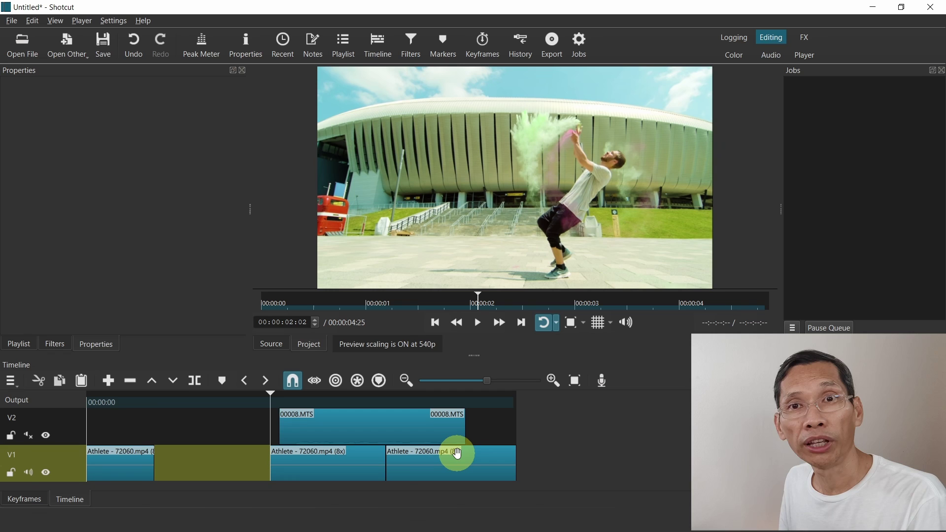
Add video track V3, enlarge the timeline, and move 00008.MTS up onto V3.
{"action": "left_click", "coordinate": [11, 383]}
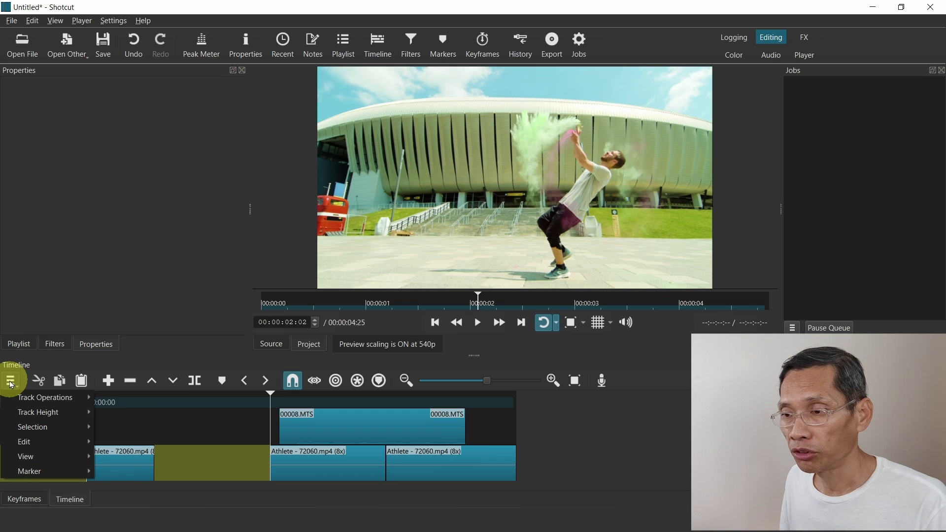
{"action": "mouse_move", "coordinate": [38, 400]}
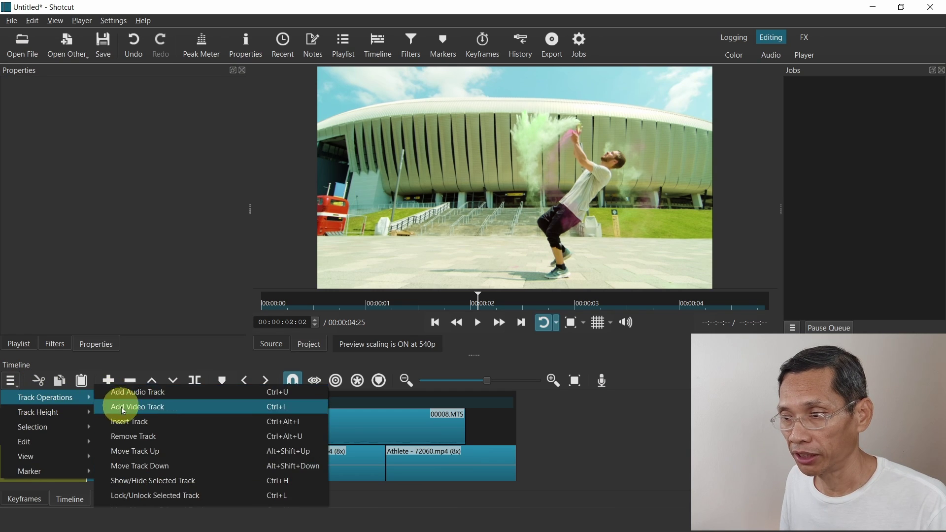
{"action": "left_click", "coordinate": [129, 407]}
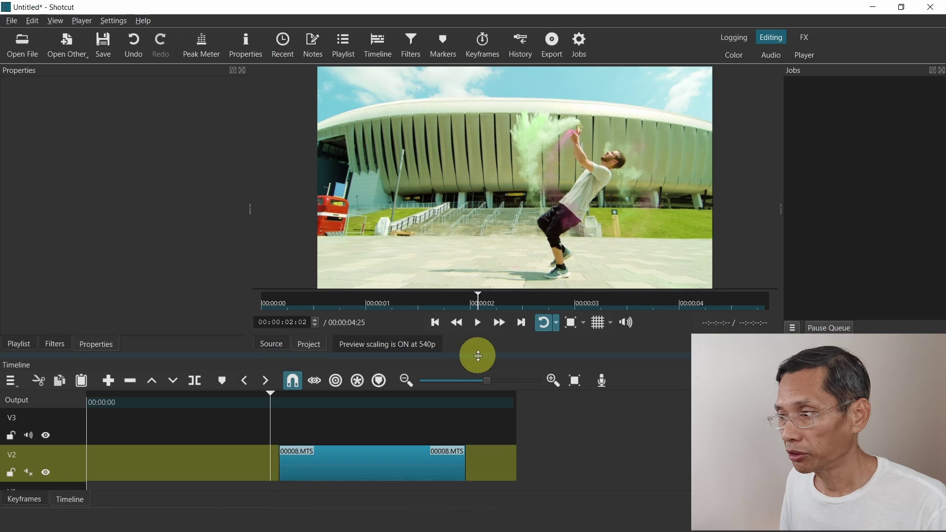
{"action": "left_click_drag", "start_coordinate": [477, 355], "coordinate": [486, 308]}
{"action": "left_click_drag", "start_coordinate": [373, 401], "coordinate": [402, 402]}
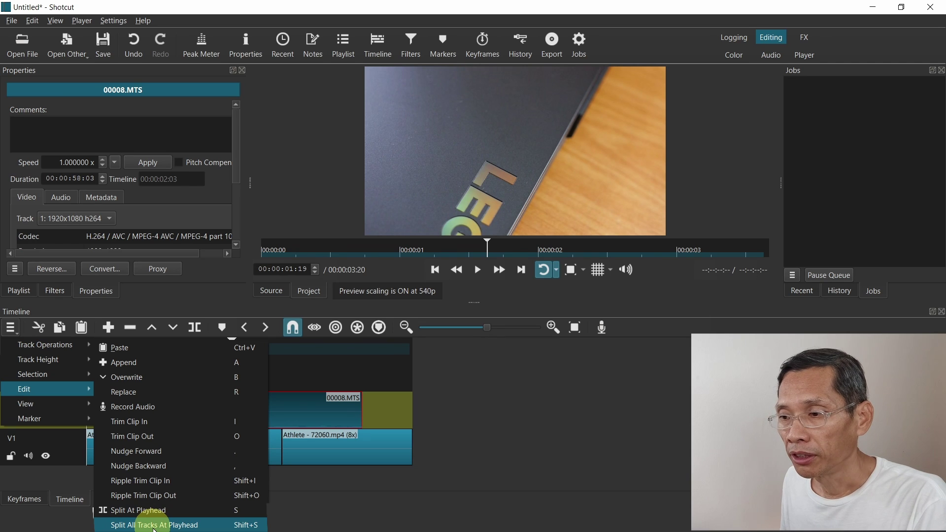
Split all tracks at the playhead, try moving the selected clips later, then undo the move.
{"action": "left_click", "coordinate": [155, 525]}
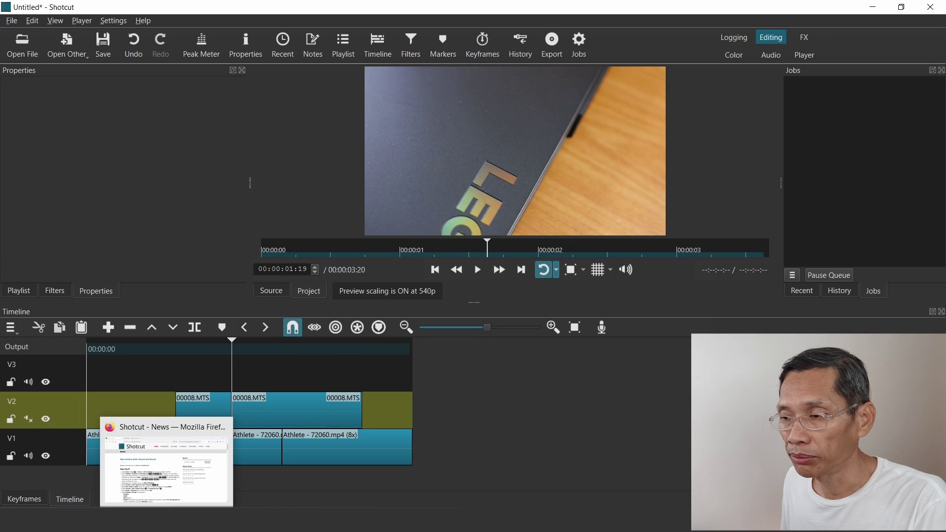
{"action": "left_click", "coordinate": [248, 427]}
{"action": "left_click", "coordinate": [249, 444]}
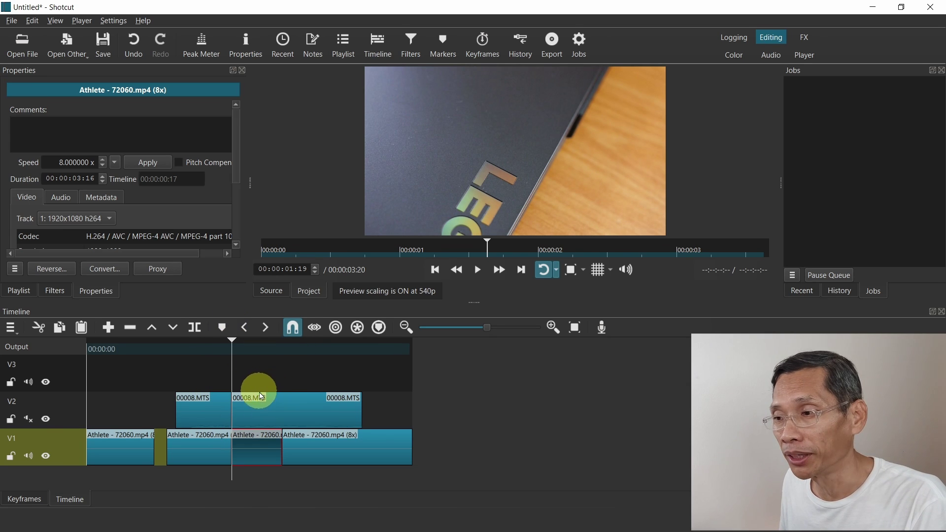
{"action": "left_click_drag", "start_coordinate": [256, 374], "coordinate": [325, 451]}
{"action": "left_click_drag", "start_coordinate": [285, 414], "coordinate": [345, 413]}
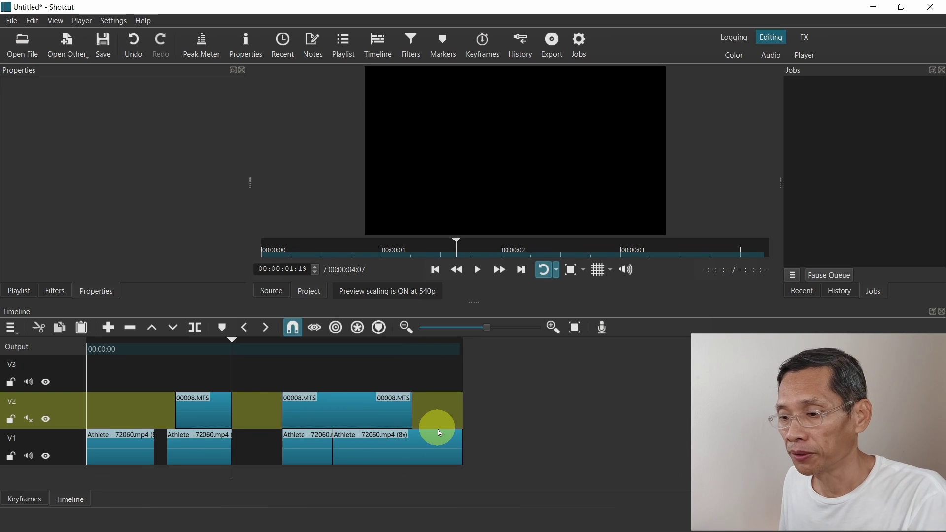
{"action": "key", "text": "ctrl+z"}
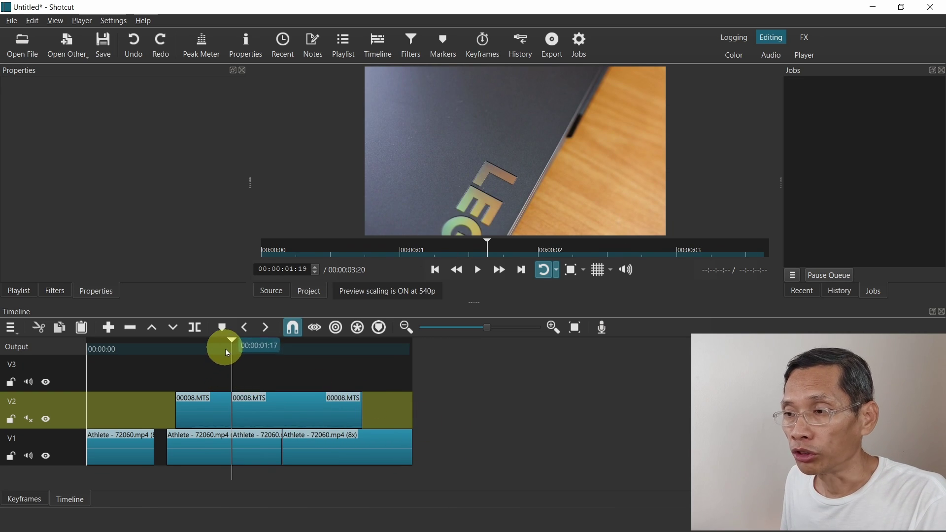
Undo the earlier split and trial-split 00008.MTS at 00:00:01:21, then undo it.
{"action": "left_click", "coordinate": [223, 347]}
{"action": "key", "text": "ctrl+z"}
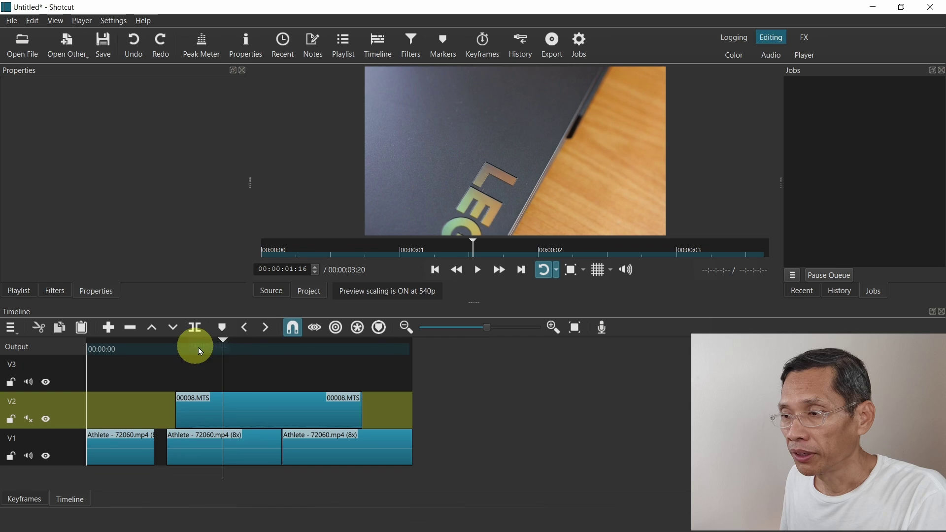
{"action": "left_click", "coordinate": [238, 348]}
{"action": "left_click", "coordinate": [255, 403]}
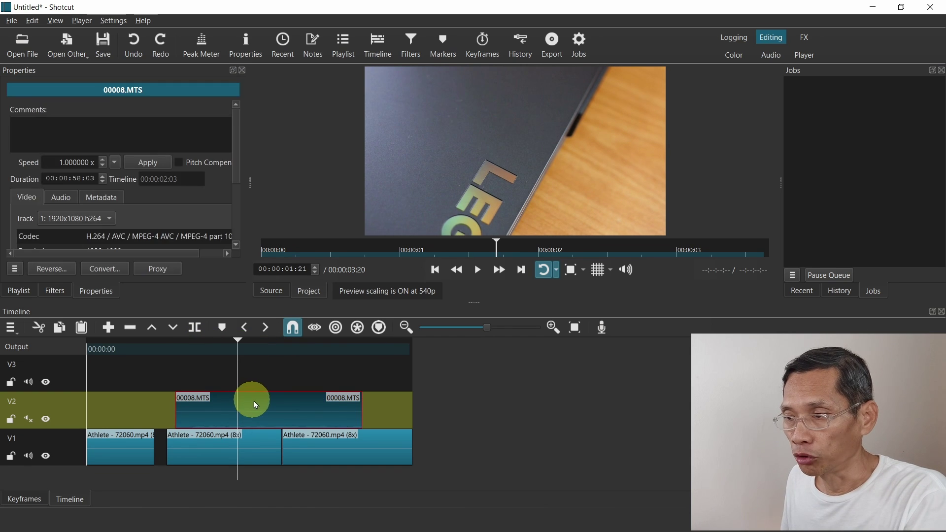
{"action": "key", "text": "s"}
{"action": "left_click", "coordinate": [321, 417]}
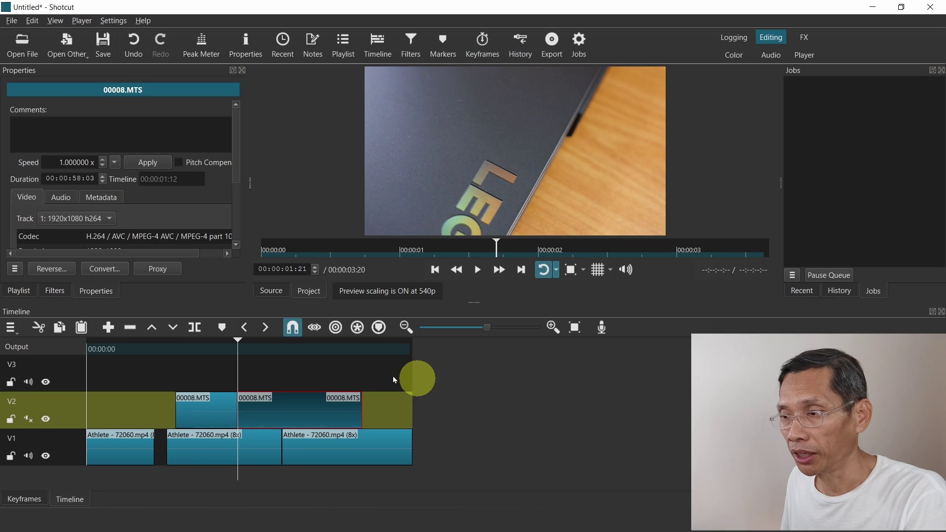
{"action": "key", "text": "ctrl+z"}
Split the V2 and V1 clips together at 00:00:01:17.
{"action": "left_click", "coordinate": [225, 344]}
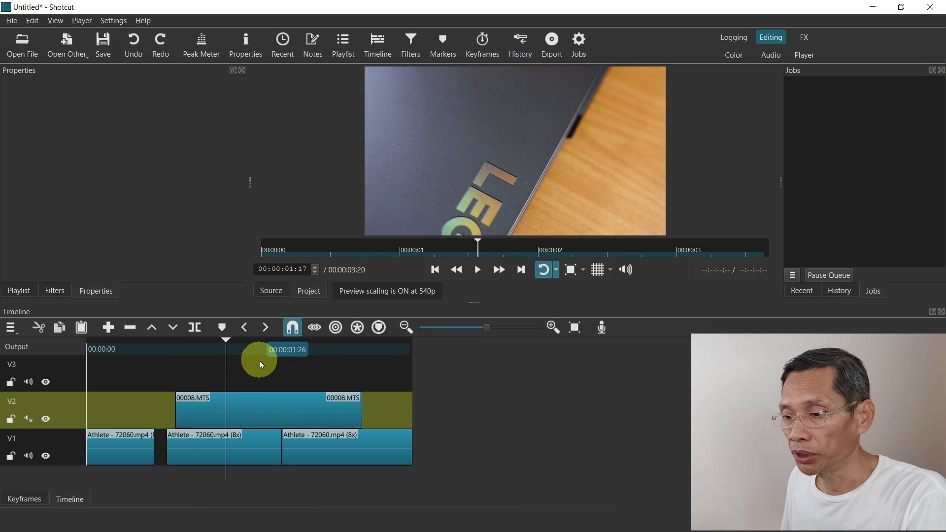
{"action": "key", "text": "s"}
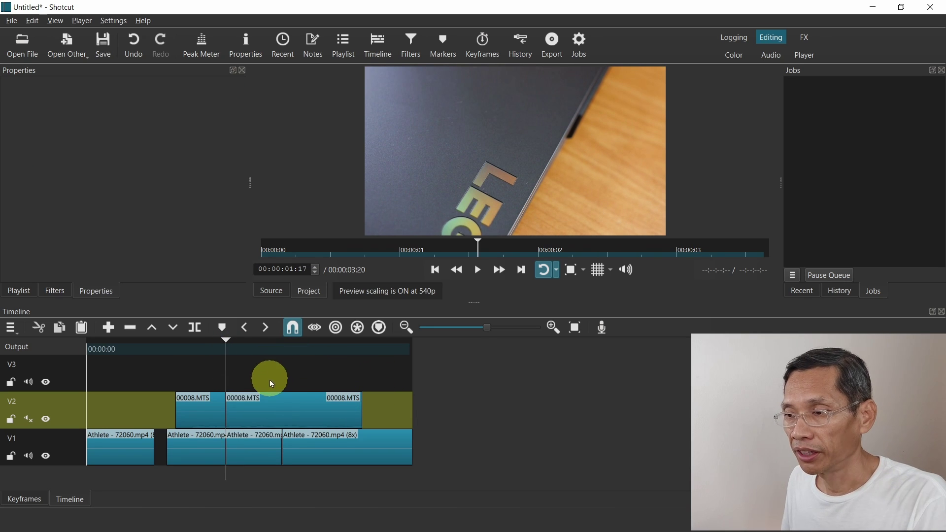
{"action": "left_click", "coordinate": [200, 350]}
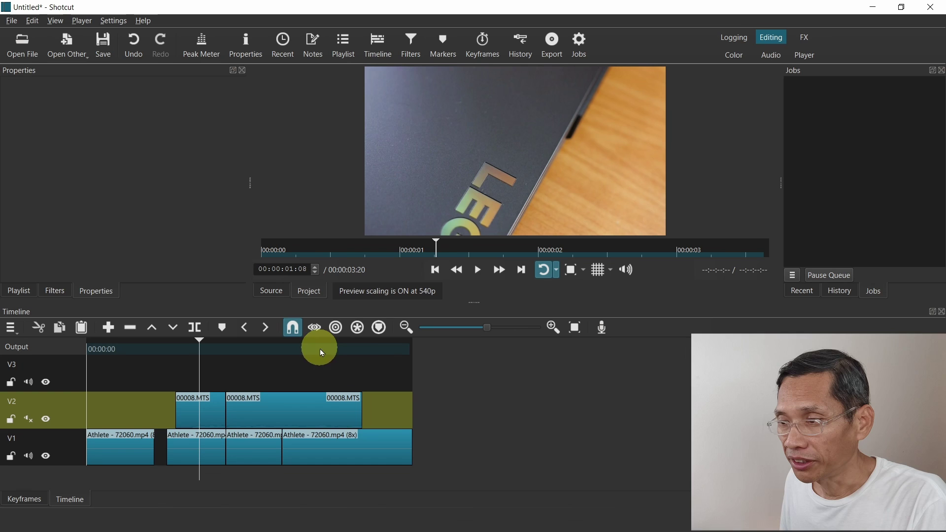
Nudge the middle 00008.MTS piece on V2 two steps later using period and comma.
{"action": "left_click", "coordinate": [338, 425]}
{"action": "left_click", "coordinate": [299, 416]}
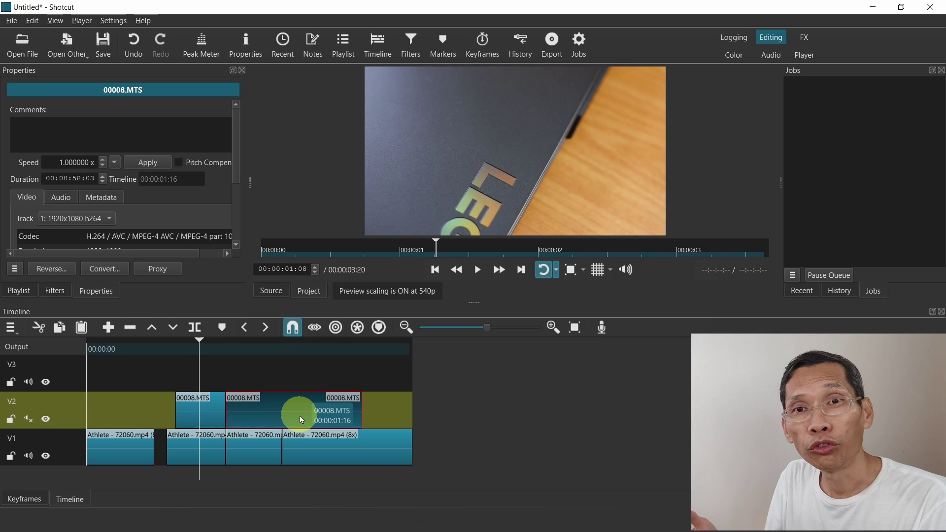
{"action": "left_click", "coordinate": [274, 417]}
{"action": "mouse_move", "coordinate": [274, 416]}
{"action": "left_mouse_down"}
{"action": "mouse_move", "coordinate": [303, 413]}
{"action": "mouse_move", "coordinate": [290, 413]}
{"action": "left_mouse_up"}
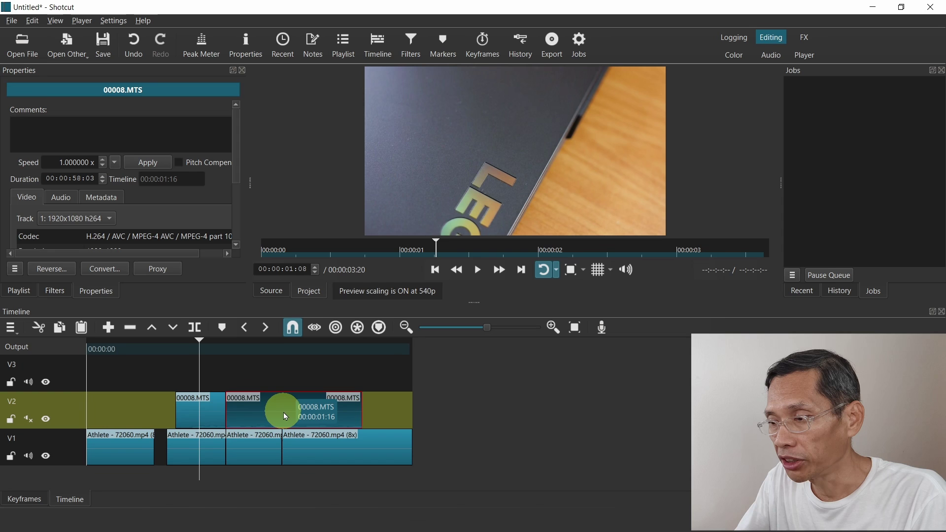
{"action": "key", "text": "period"}
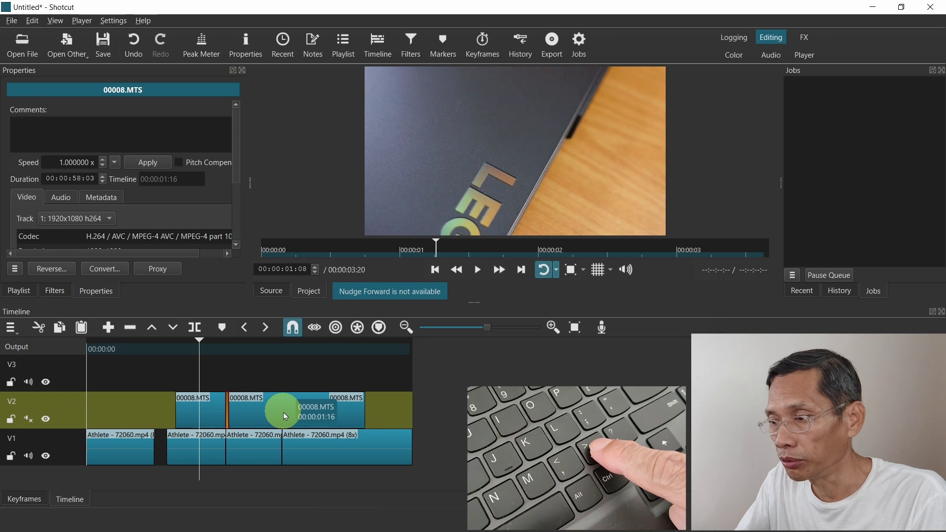
{"action": "key", "text": "period"}
{"action": "key", "text": "period"}
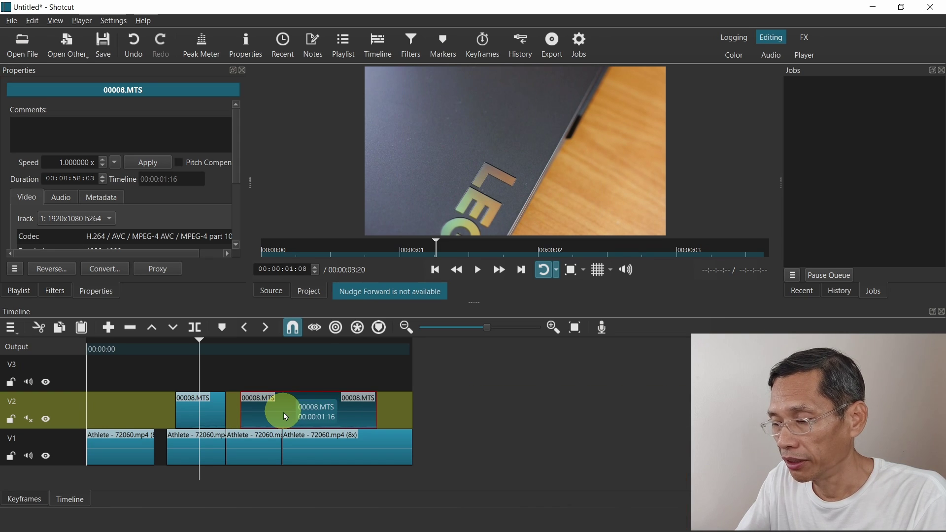
{"action": "key", "text": "comma"}
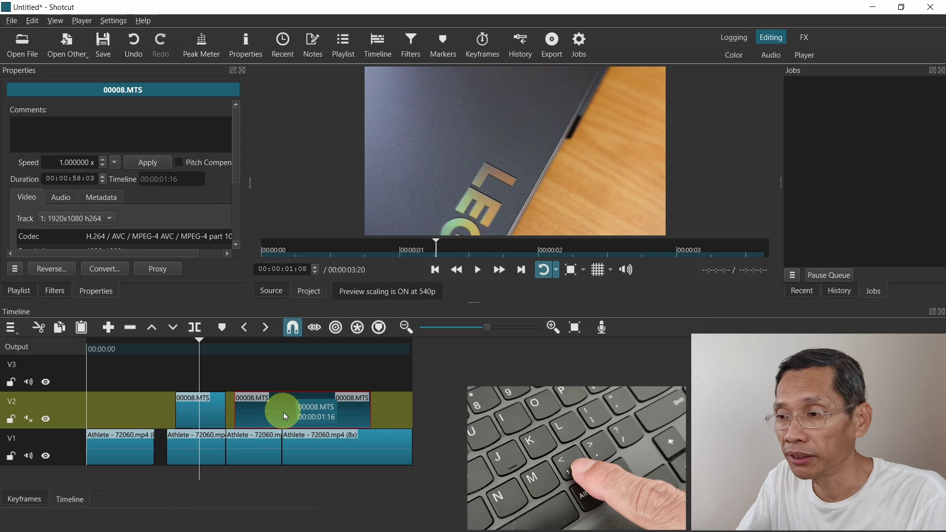
{"action": "key", "text": "period"}
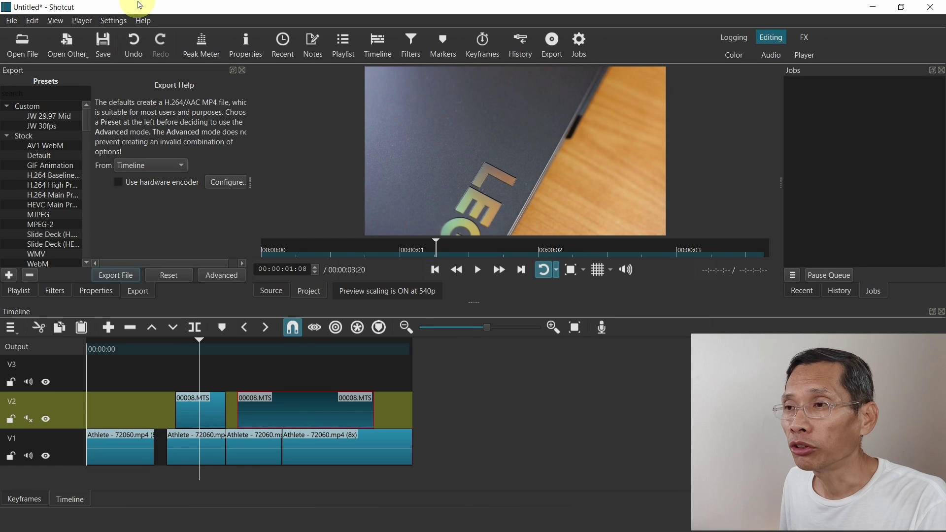
Show the Settings > Backup submenu with its Manually, Hourly, Daily and Weekly choices.
{"action": "left_click", "coordinate": [132, 19]}
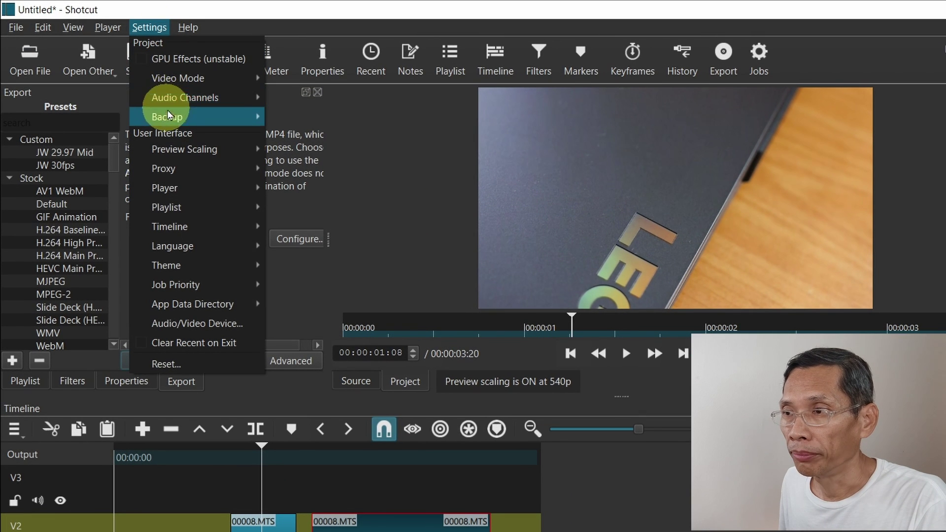
{"action": "mouse_move", "coordinate": [170, 117]}
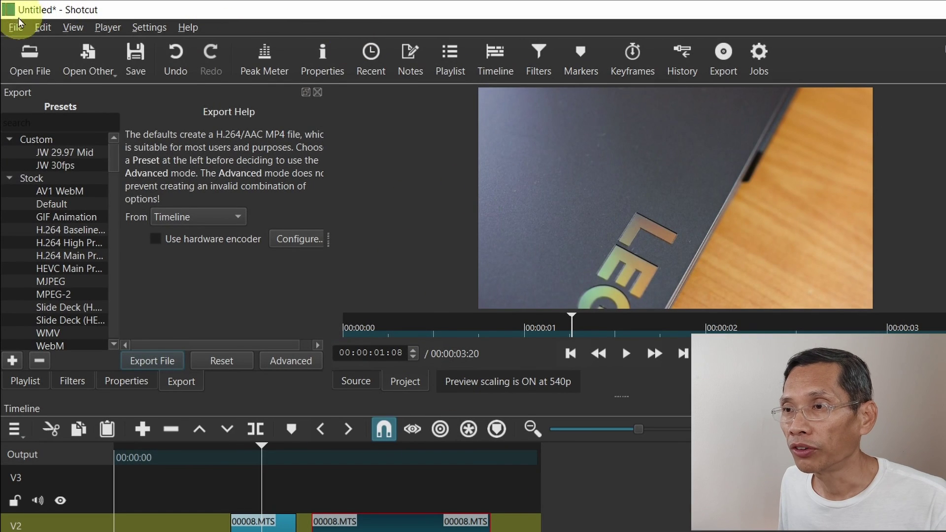
Return to Shotcut and bring up the File menu commands.
{"action": "left_click", "coordinate": [14, 28]}
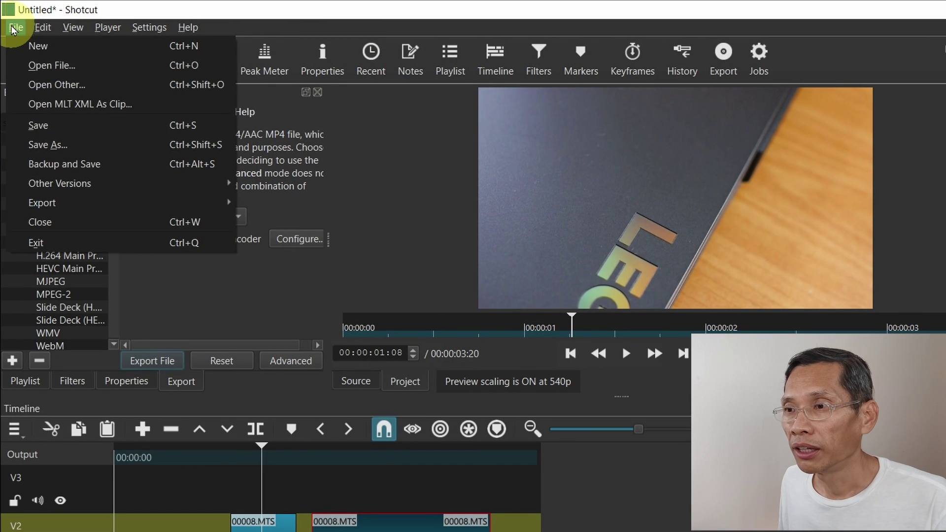